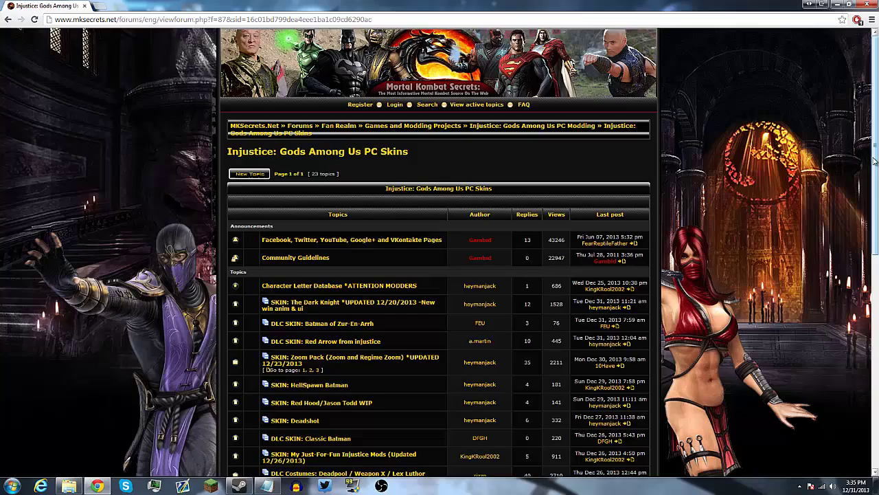
Step: Scroll the PC Skins topic list, then return to the Injustice PC Modding forum
mouse_move(875, 161)
left_mouse_down()
mouse_move(867, 254)
mouse_move(854, 231)
left_mouse_up()
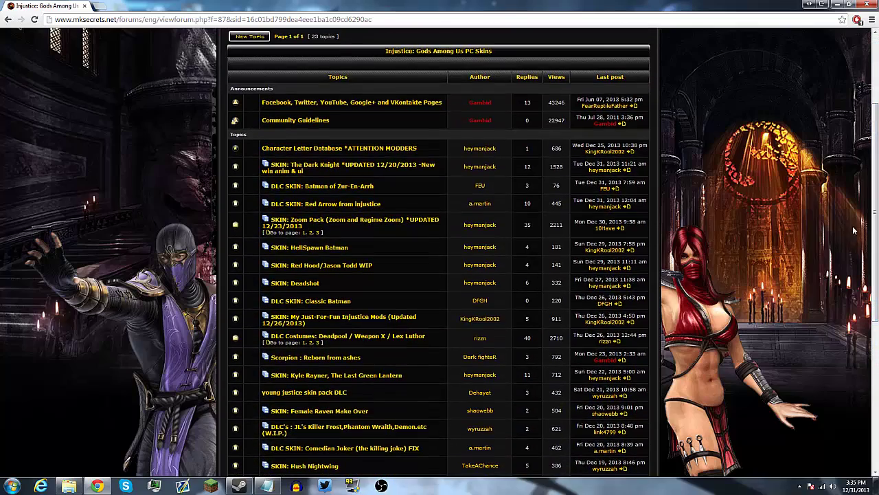
key("alt+Left")
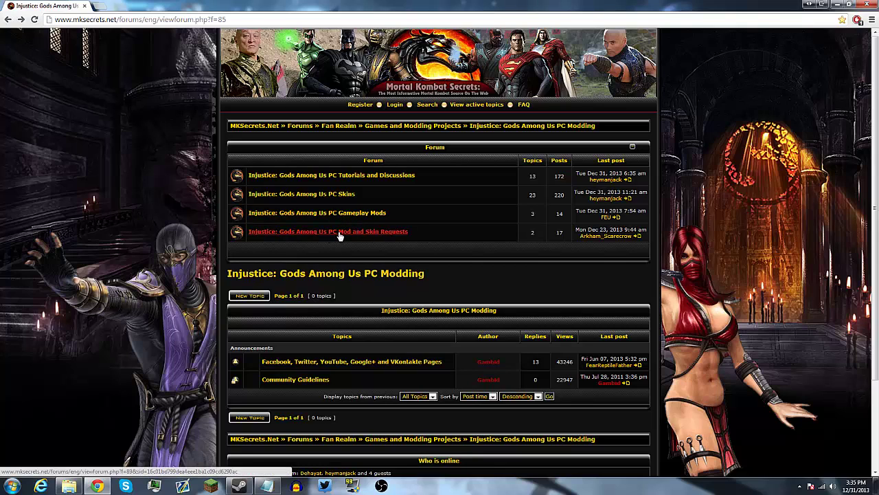
Step: Glance at Mod and Skin Requests, then reopen the 23-topic PC Skins list
left_click(339, 234)
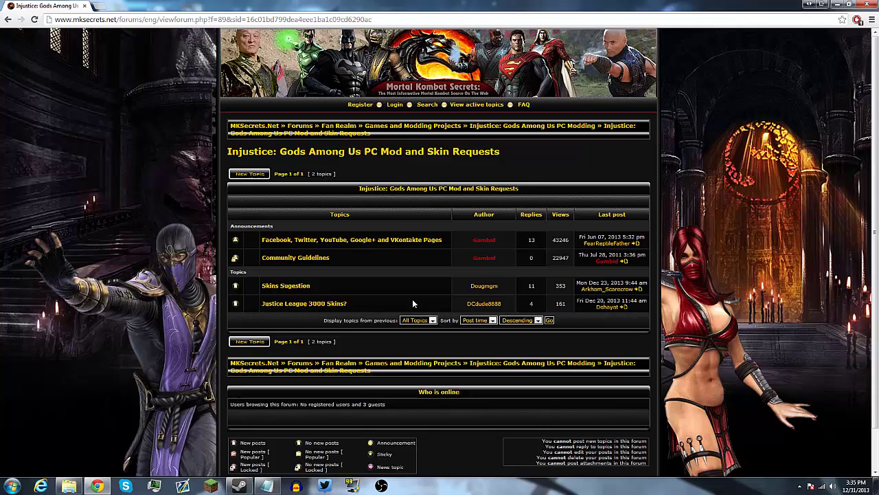
key("alt+Left")
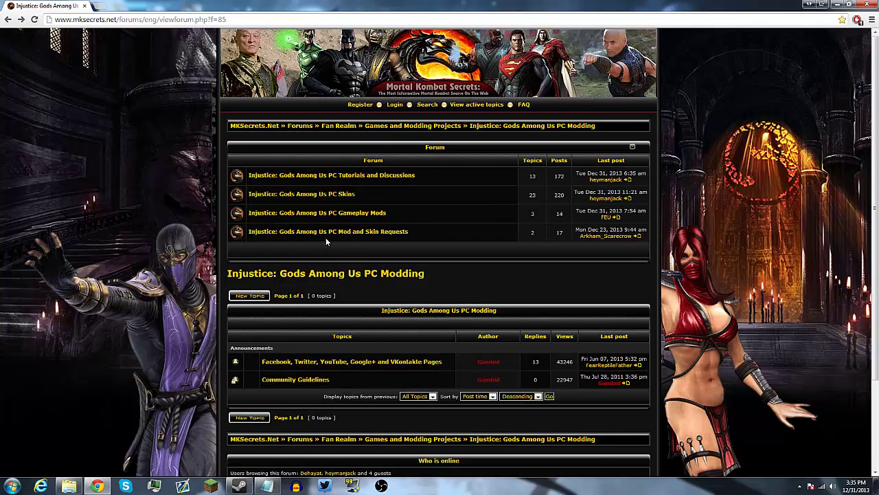
left_click(318, 195)
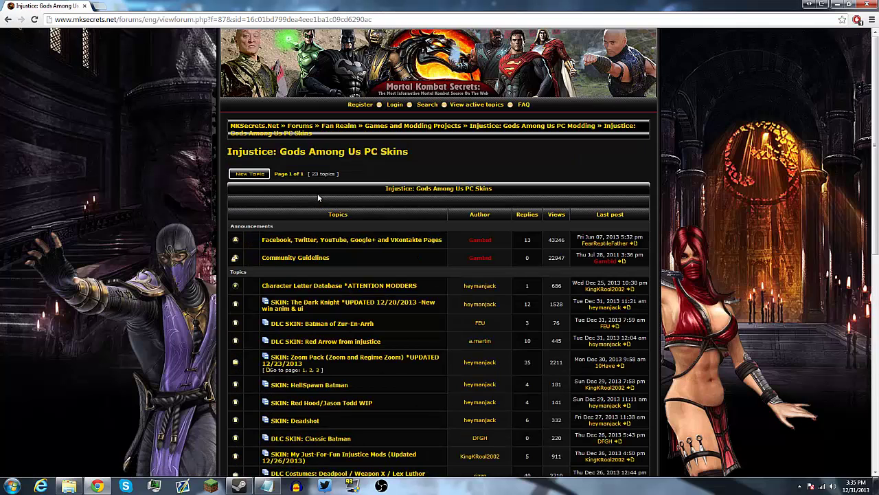
scroll(527, 182, "down", 2)
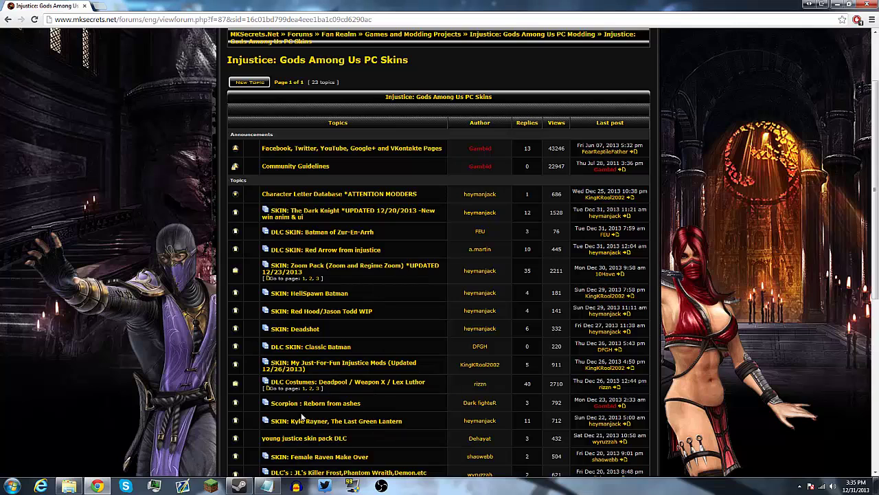
Step: Open the DLC SKIN: Batman of Zur-En-Arrh topic and read its install notes
left_click(320, 234)
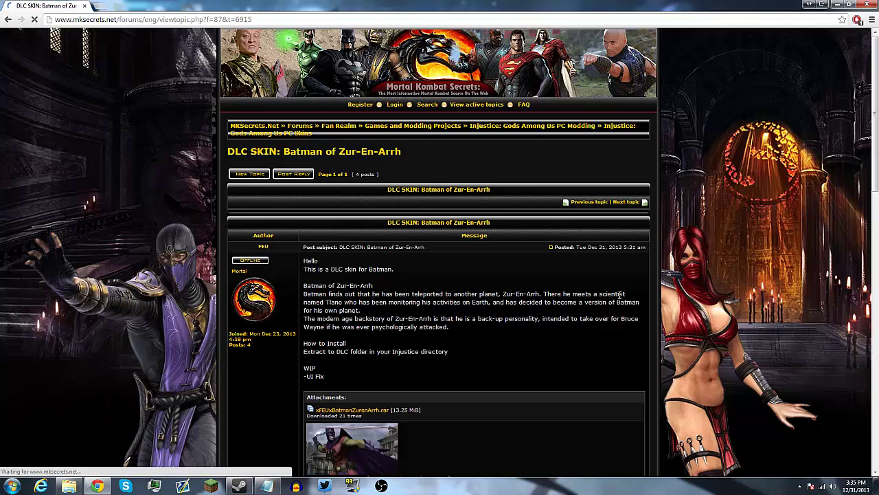
scroll(514, 352, "down", 2)
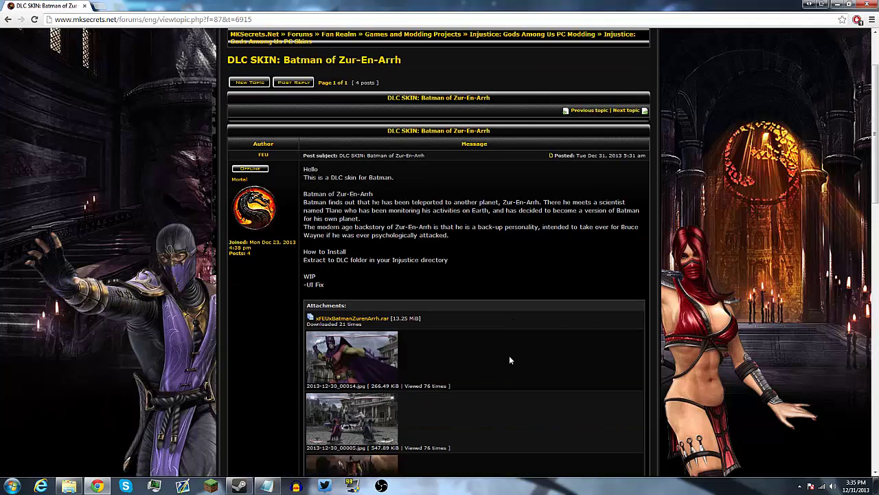
scroll(407, 276, "up", 1)
scroll(337, 266, "down", 1)
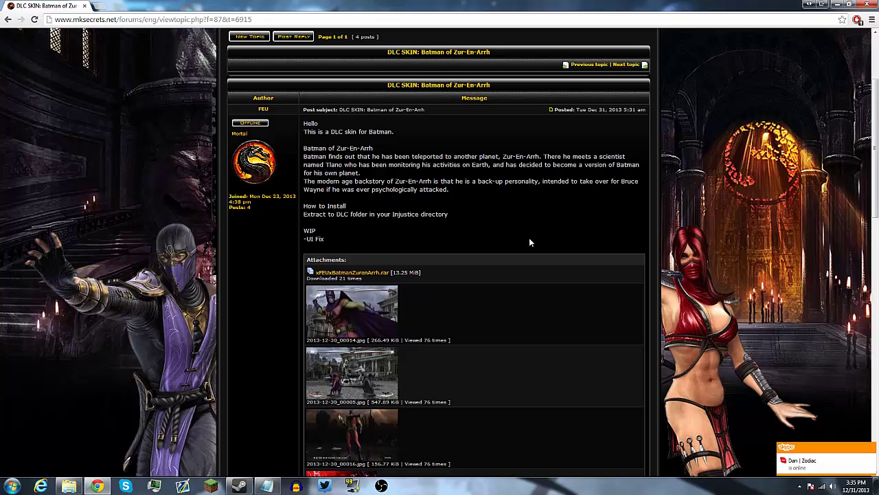
left_click(871, 448)
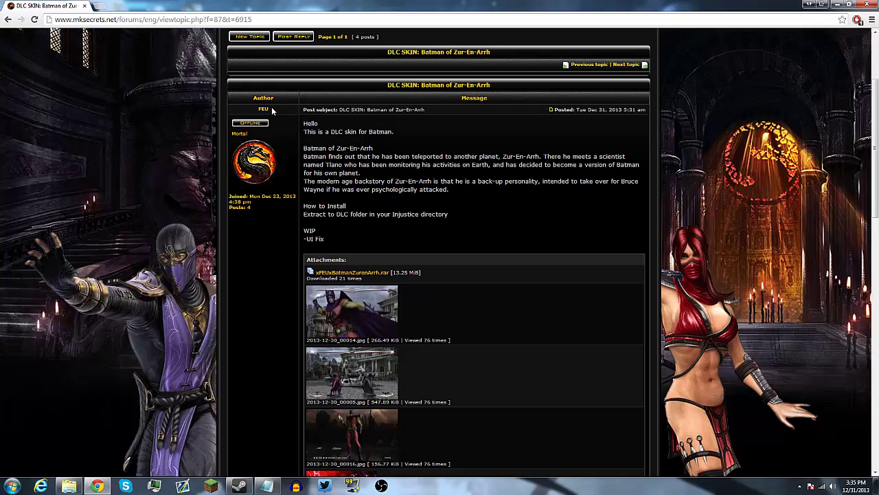
scroll(383, 235, "down", 2)
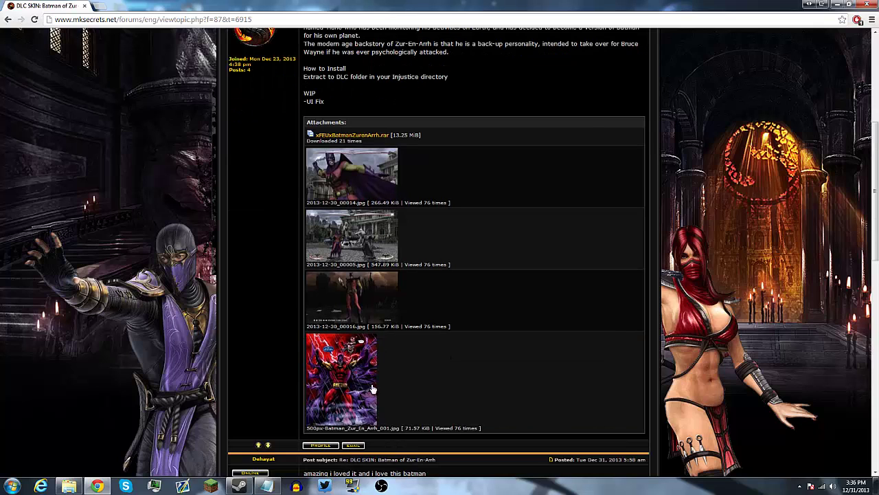
Step: View the first attached screenshot full size, then scroll to the attachments
left_click(344, 173)
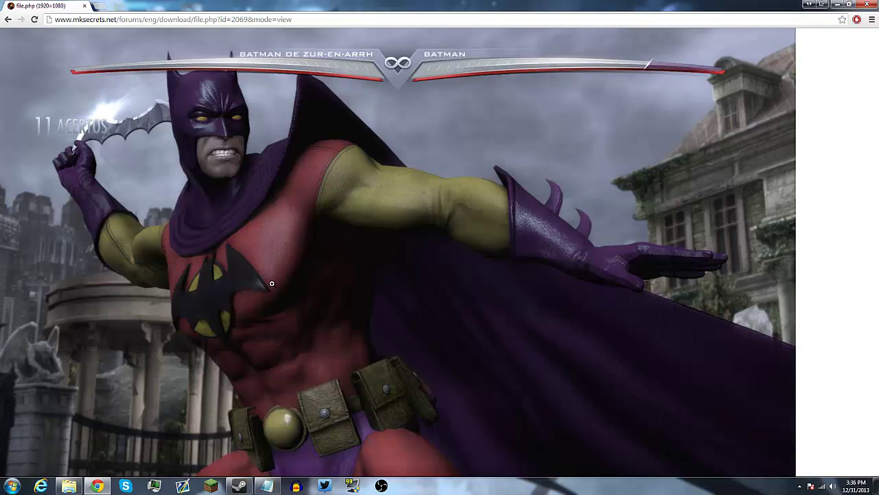
key("alt+Left")
scroll(413, 358, "down", 2)
scroll(412, 358, "down", 3)
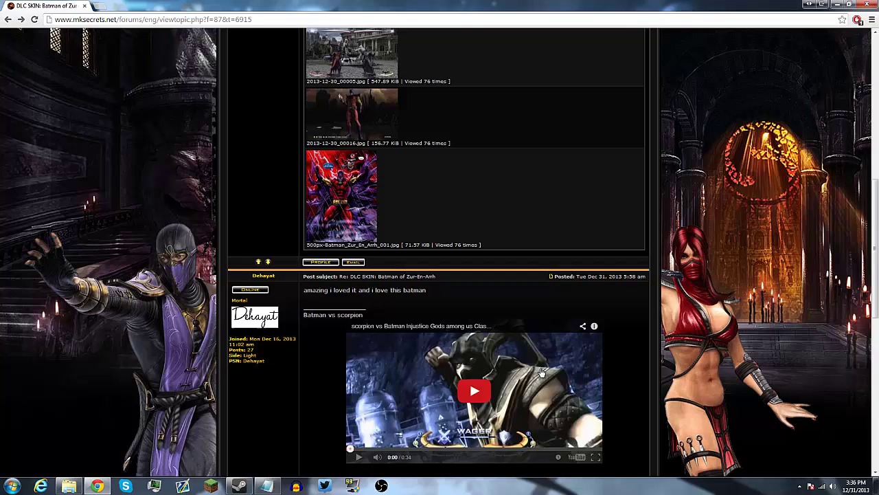
scroll(346, 368, "down", 2)
scroll(346, 344, "up", 3)
scroll(346, 293, "up", 4)
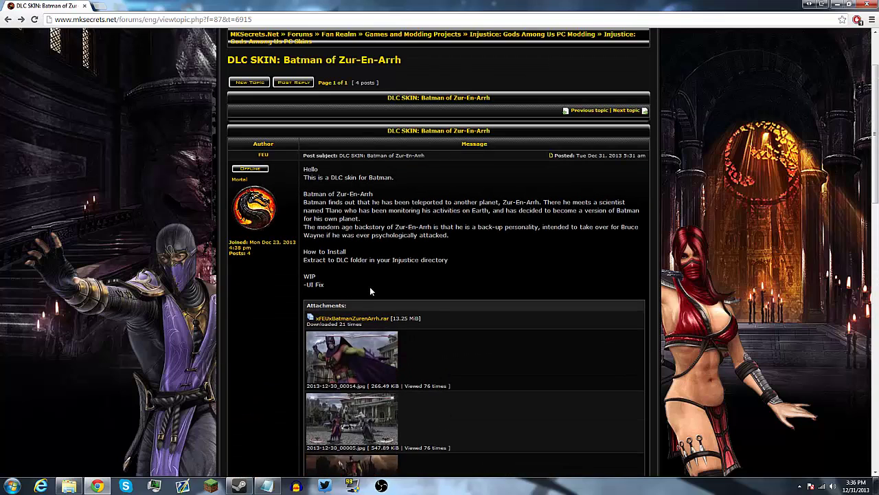
scroll(338, 308, "down", 1)
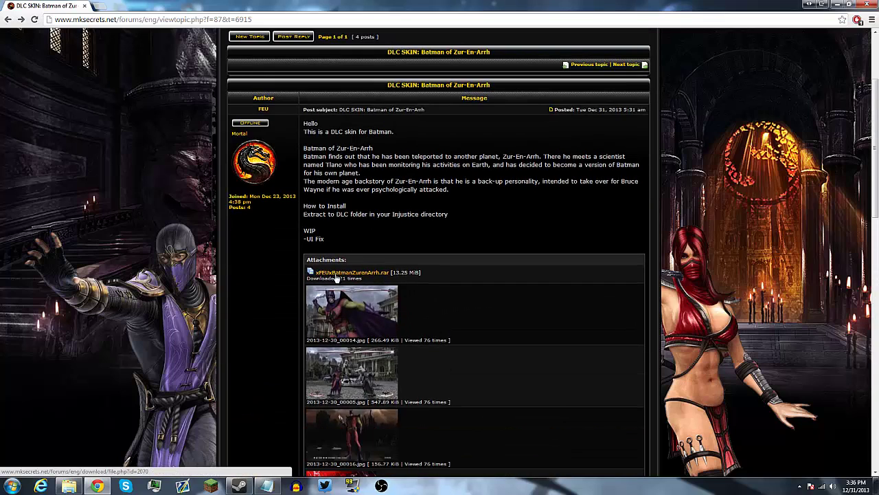
Step: Download the xFEUxBatmanZurenArrh.rar attachment
left_click(371, 275)
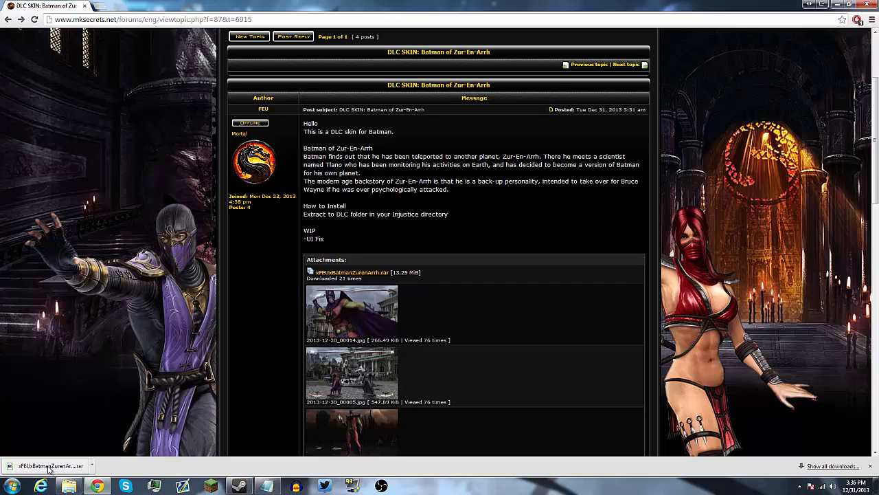
Step: Open xFEUxBatmanZurenArrh.rar in 7-Zip and inspect the xFEUx folder's skin files
left_click(42, 467)
left_click_drag(251, 152, 620, 92)
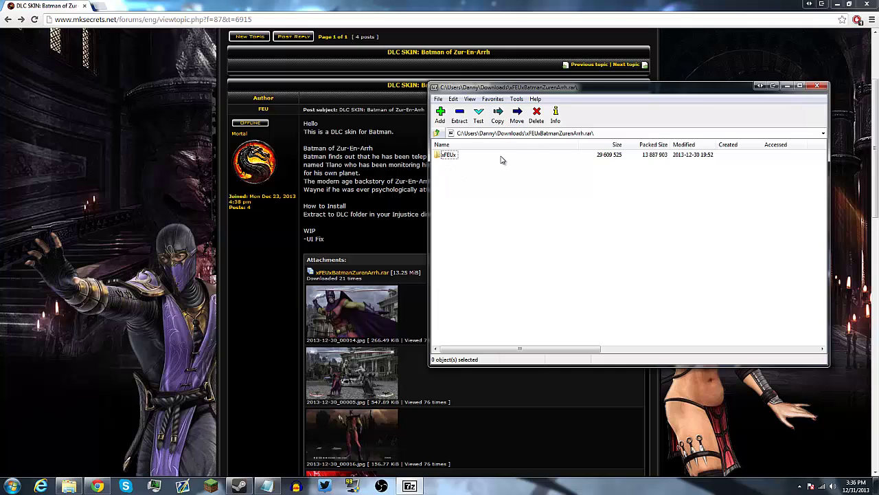
double_click(446, 157)
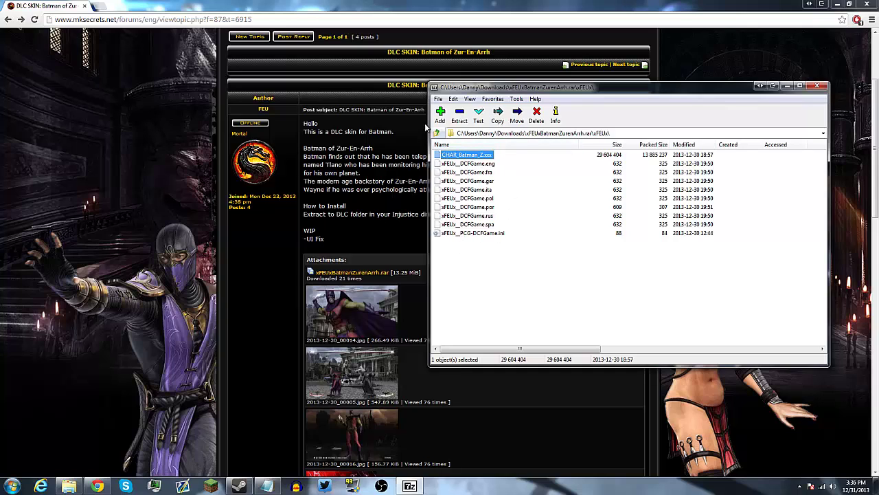
left_click(437, 133)
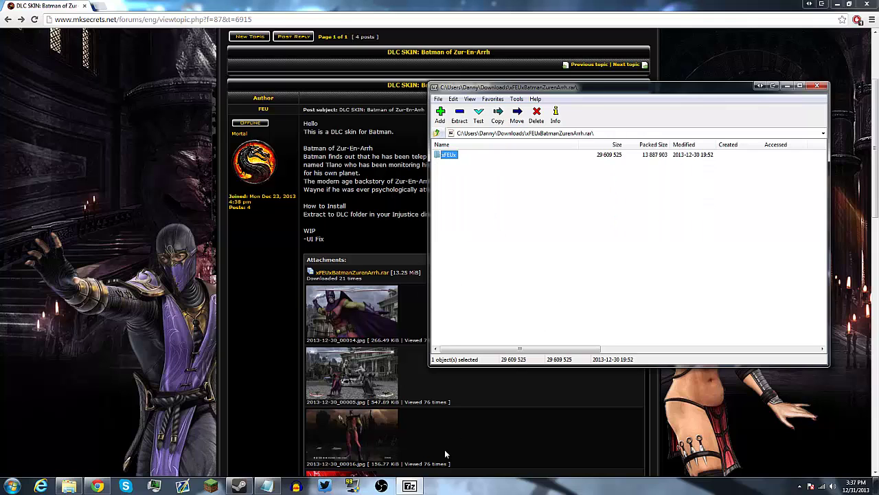
Step: Open the Injustice install folder in Explorer and enter DiscContentPCG
left_click(68, 486)
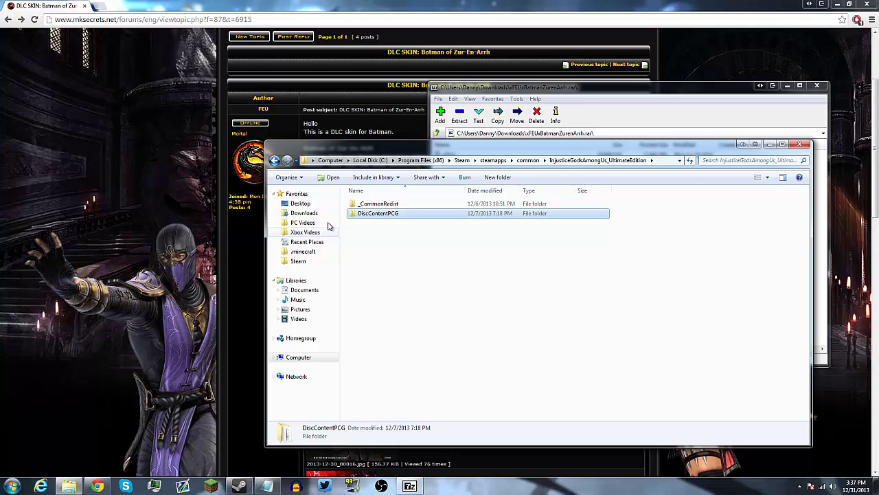
left_click_drag(462, 149, 207, 171)
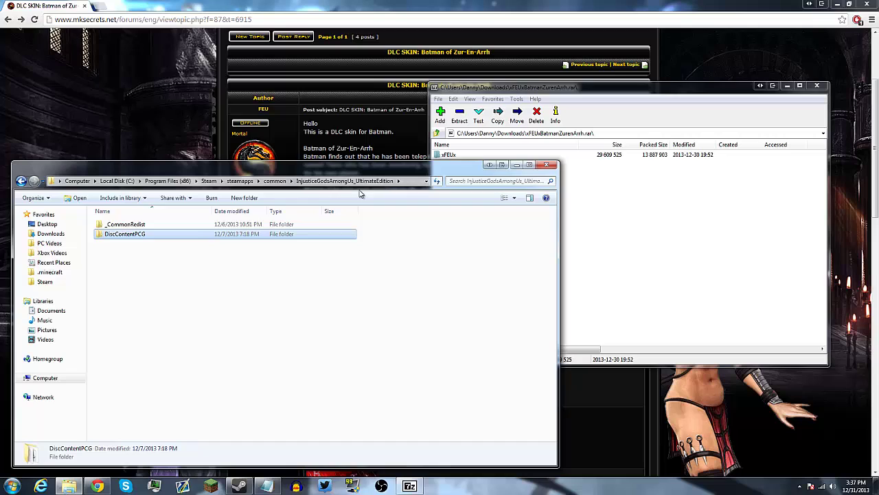
left_click(116, 226)
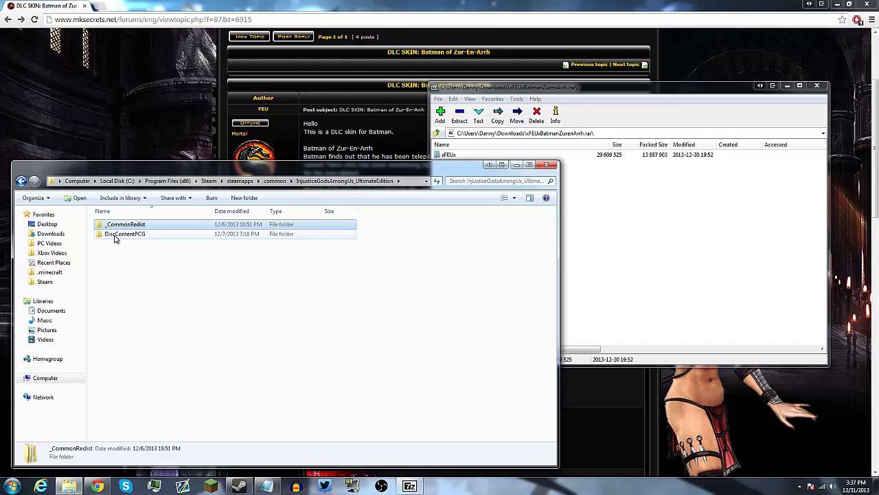
left_click(115, 236)
double_click(115, 236)
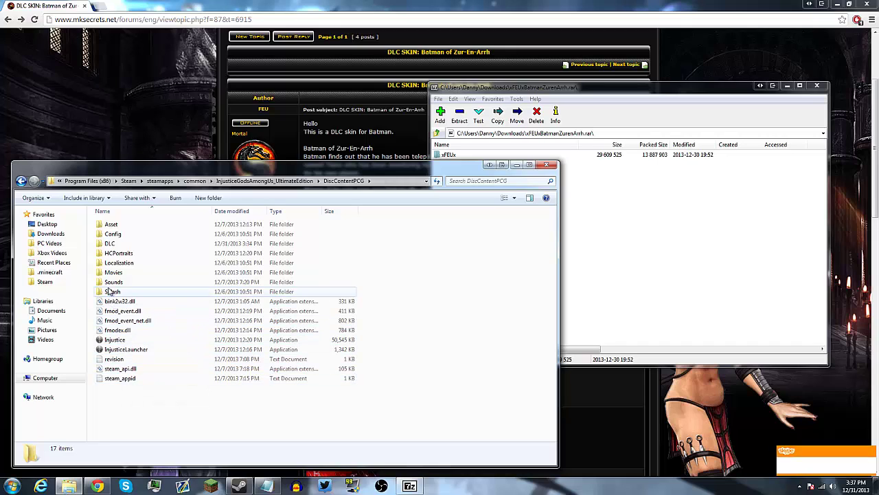
Step: Open the DLC folder and inspect the takeachancemod folder's contents
double_click(117, 244)
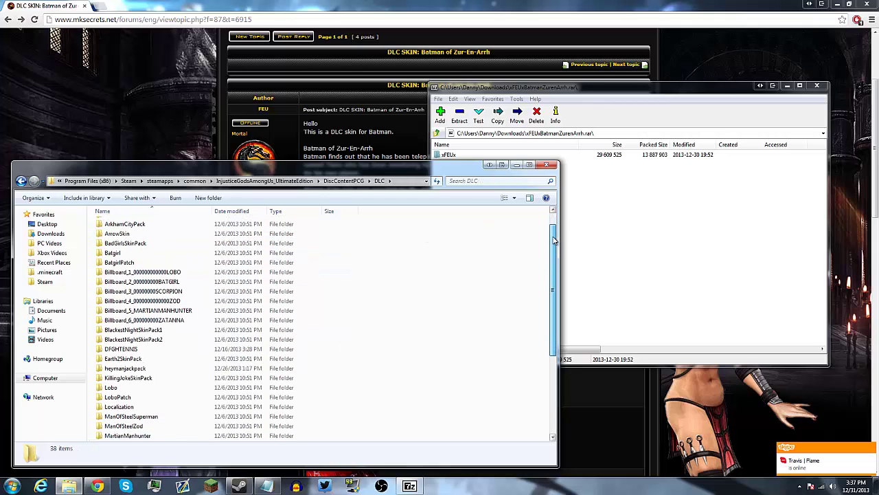
scroll(150, 324, "down", 3)
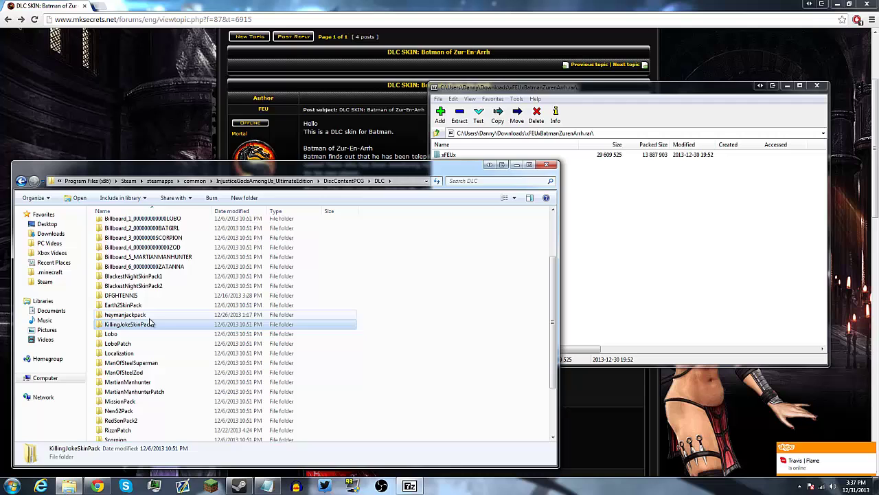
left_click(151, 317)
scroll(165, 331, "down", 3)
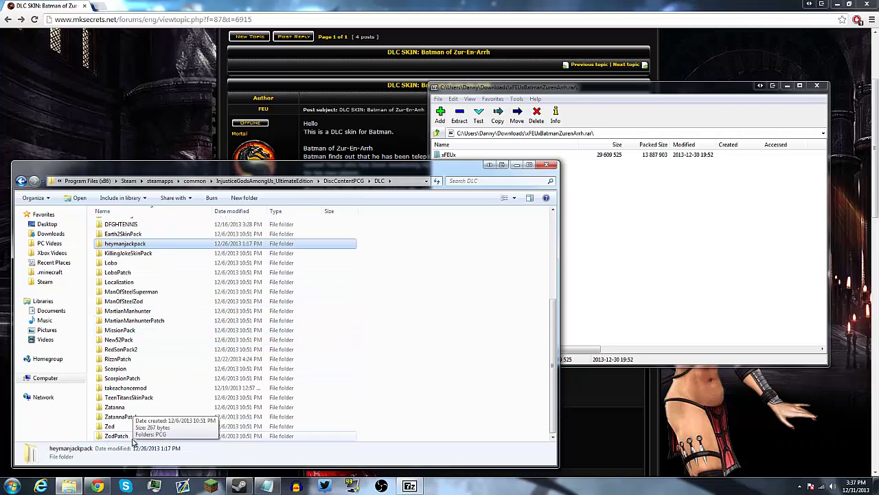
left_click(133, 389)
scroll(127, 383, "up", 3)
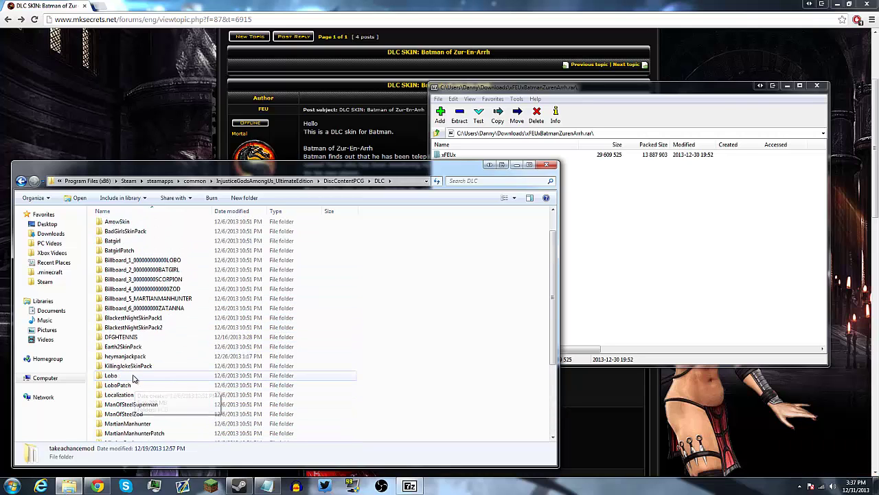
scroll(127, 381, "up", 2)
scroll(122, 377, "down", 3)
scroll(120, 377, "down", 2)
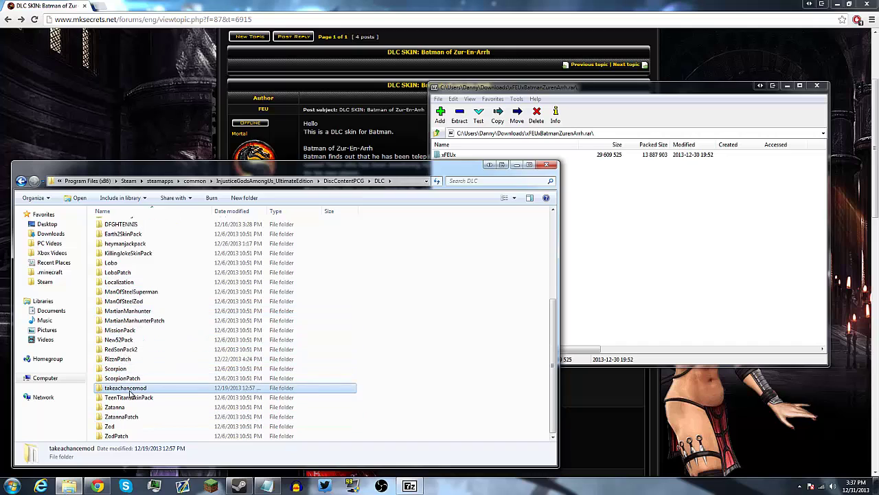
double_click(131, 391)
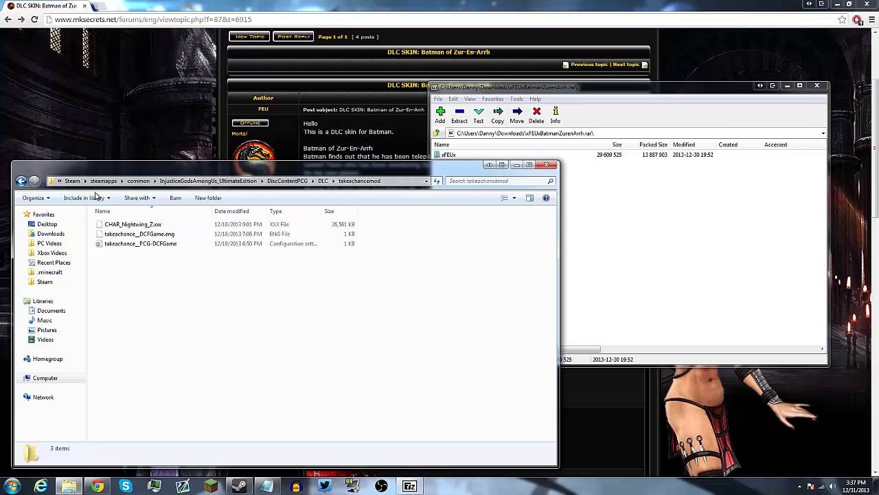
left_click(323, 181)
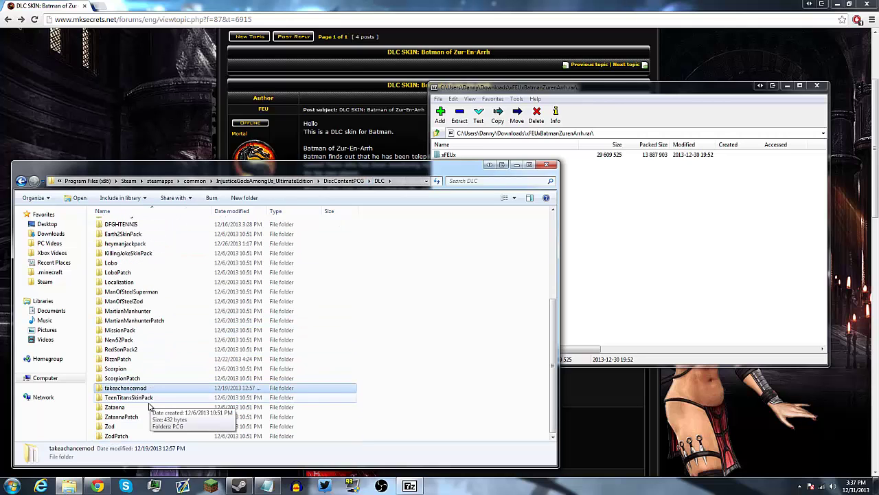
Step: Inspect the a.martinpatch mod folder and return to the DLC listing
scroll(126, 433, "up", 3)
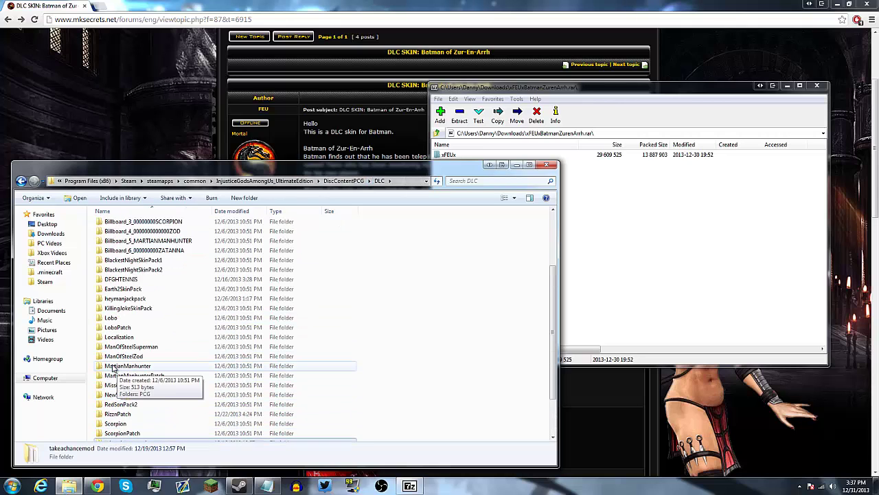
scroll(129, 350, "up", 2)
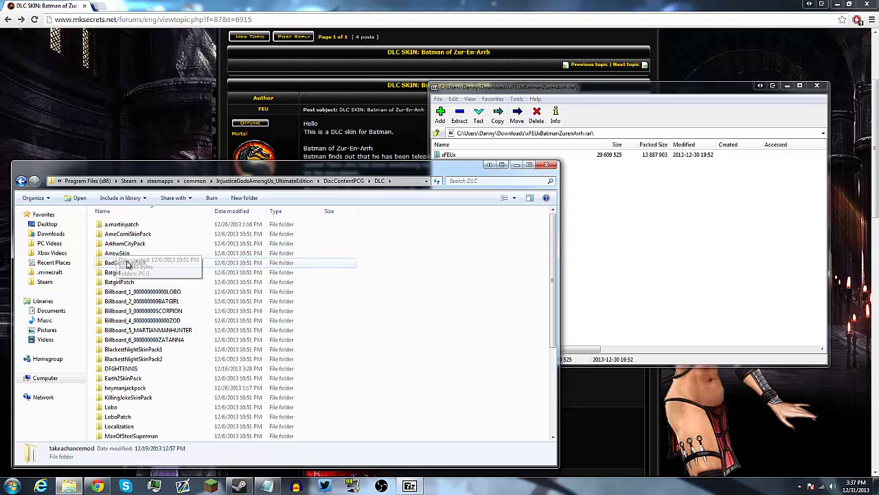
double_click(136, 226)
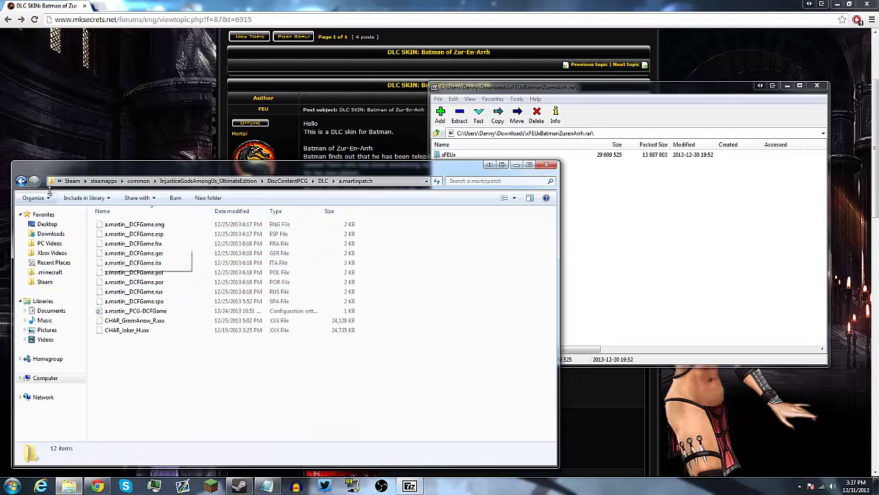
left_click(320, 183)
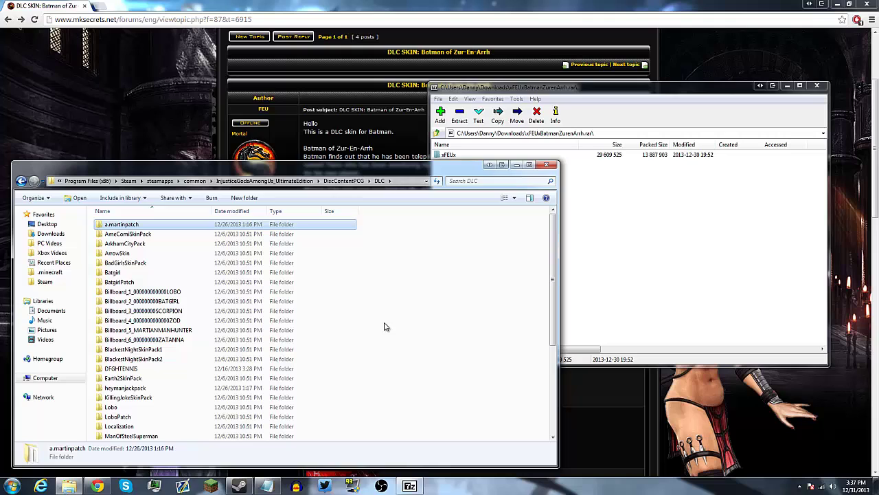
left_click(654, 204)
Step: Drag xFEUx from 7-Zip into the DLC folder and confirm its files
left_click(450, 156)
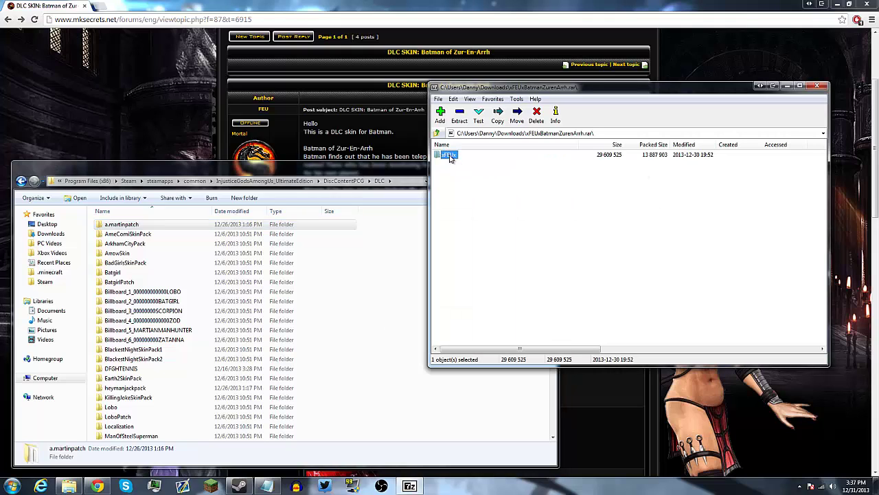
left_click_drag(451, 157, 471, 411)
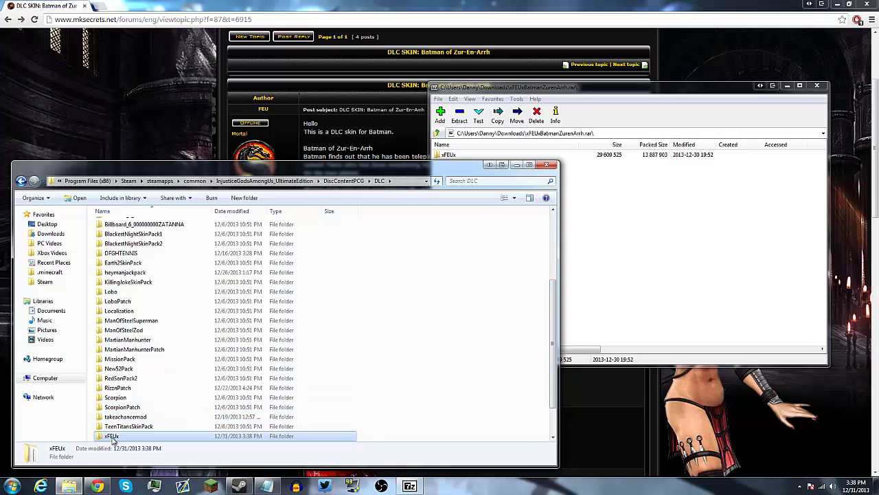
double_click(112, 437)
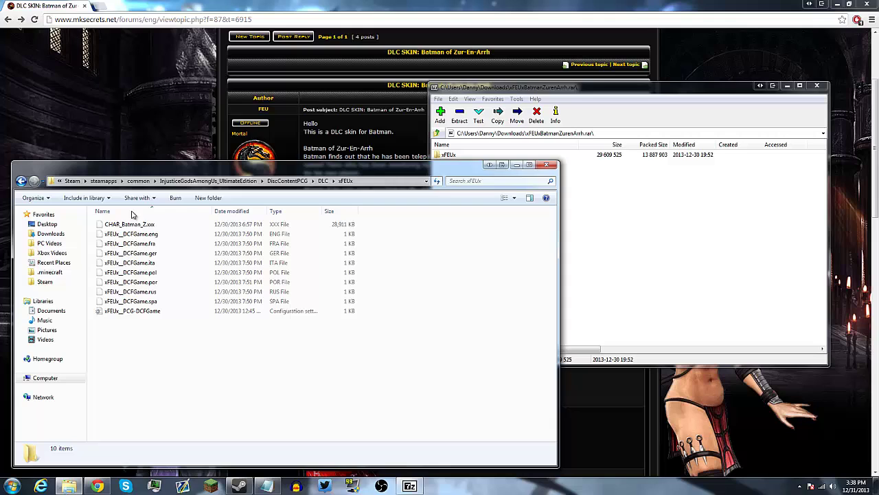
left_click(323, 181)
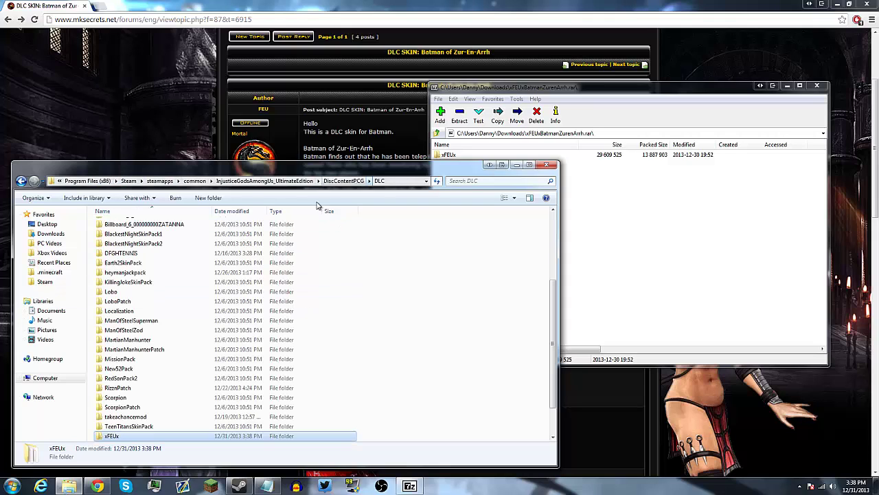
left_click_drag(554, 335, 551, 397)
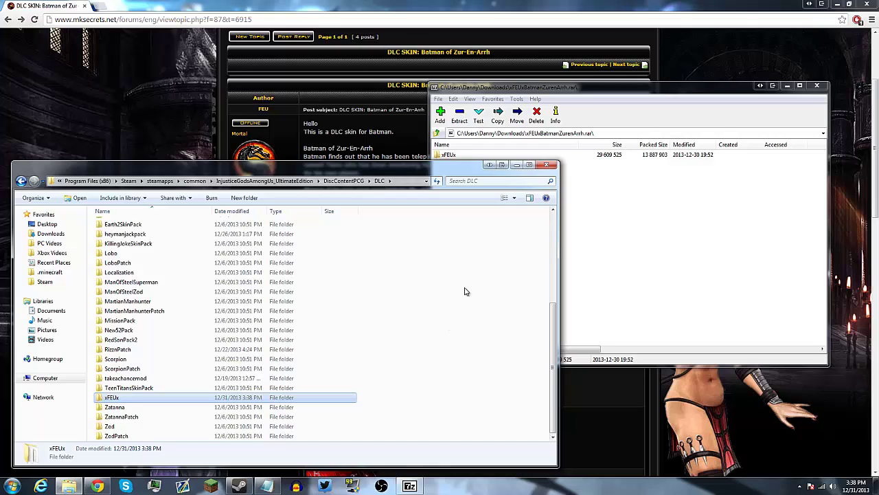
left_click(644, 303)
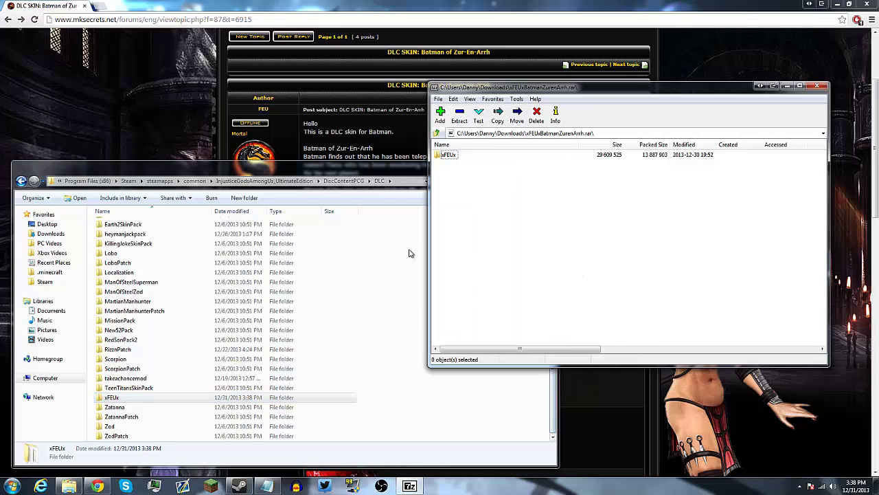
left_click(506, 404)
scroll(536, 292, "up", 6)
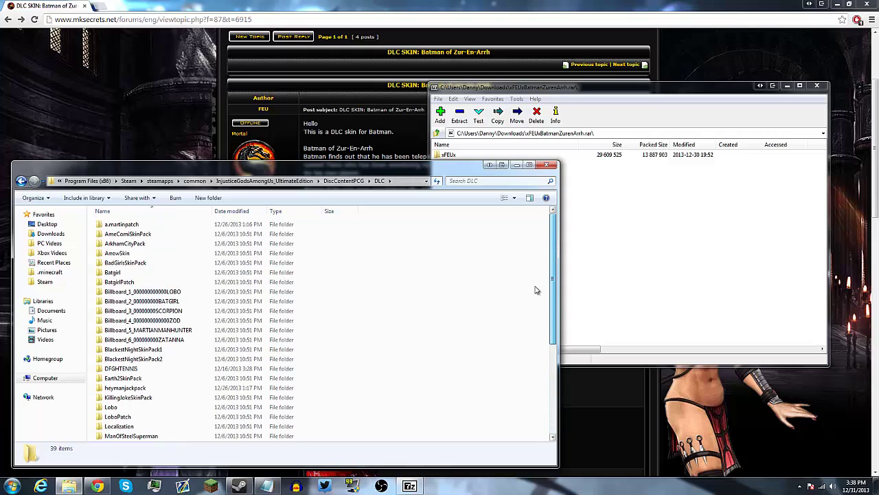